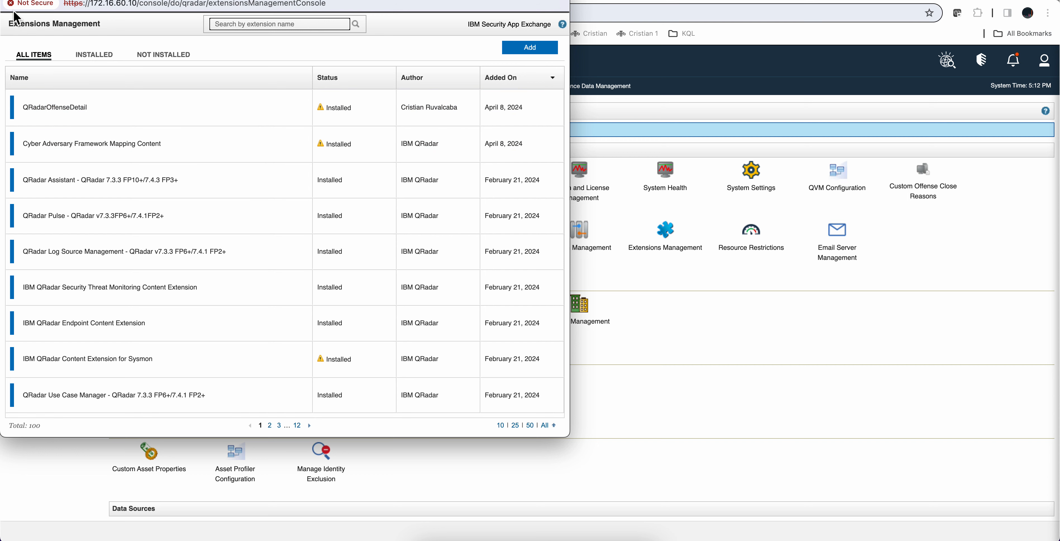
Close the Extensions Management window and open the Log Sources list in QRadar Log Source Management from the Admin page
{"action": "left_click", "coordinate": [8, 0]}
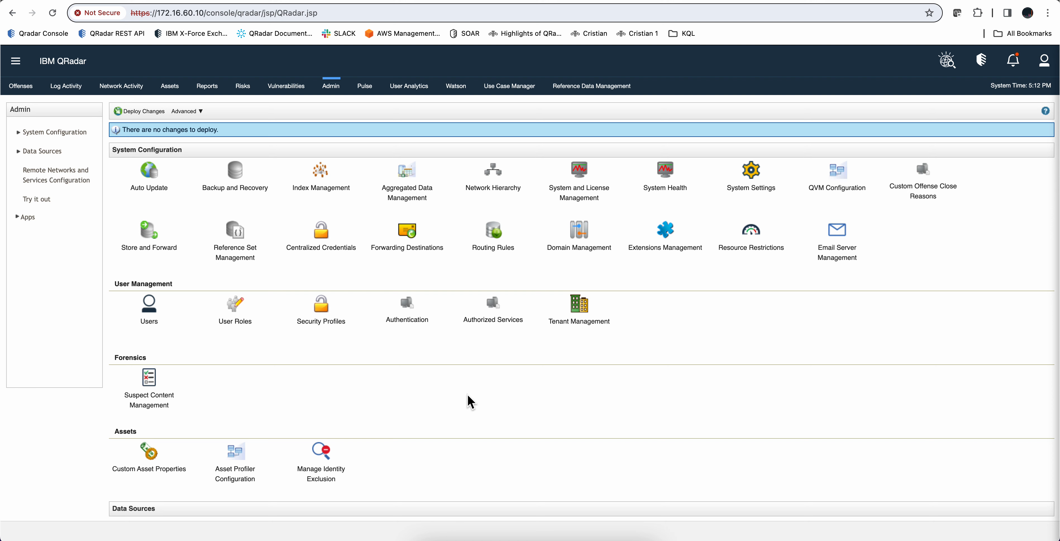
{"action": "scroll", "coordinate": [435, 362], "scroll_direction": "down", "scroll_amount": 3}
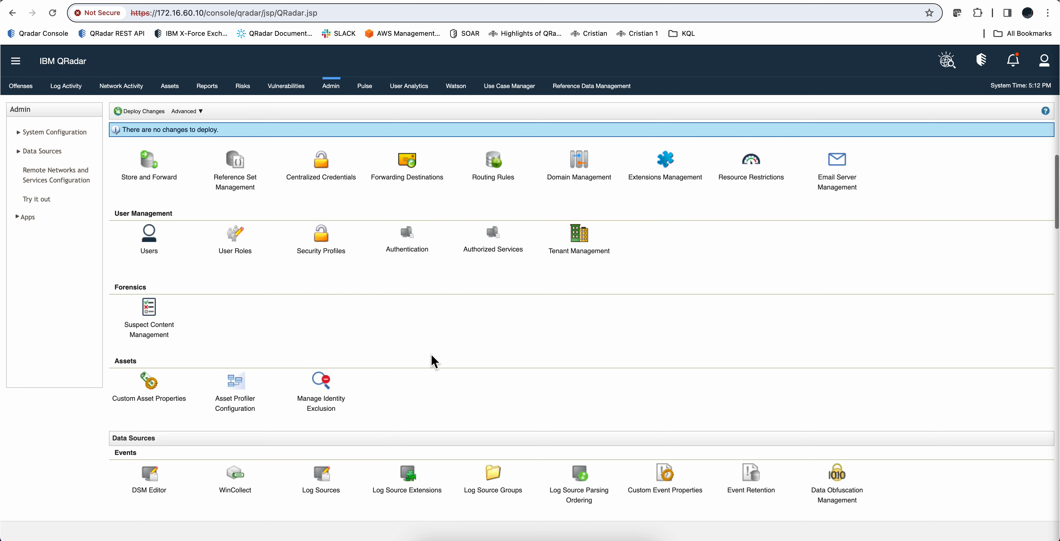
{"action": "left_click", "coordinate": [325, 476]}
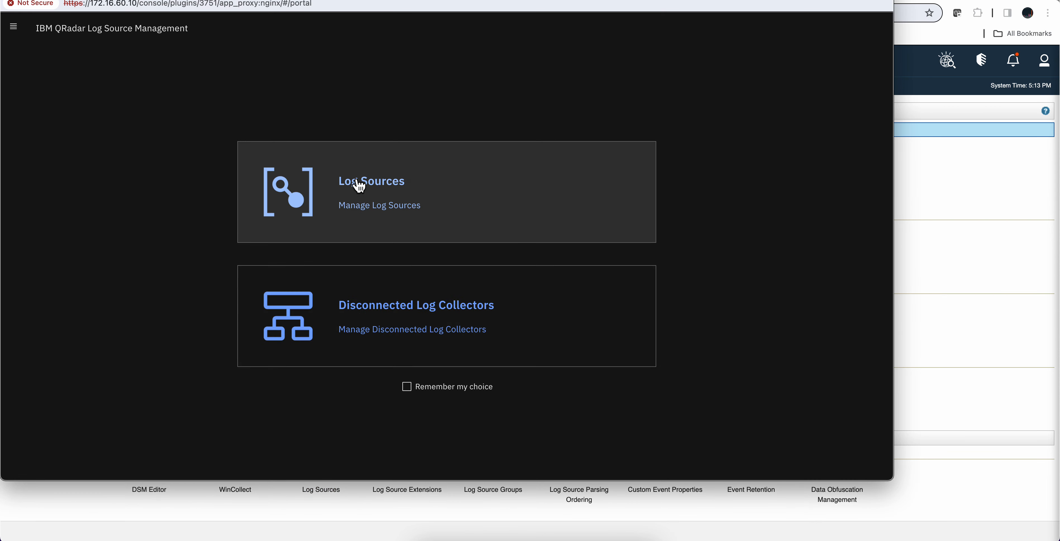
{"action": "left_click", "coordinate": [358, 183]}
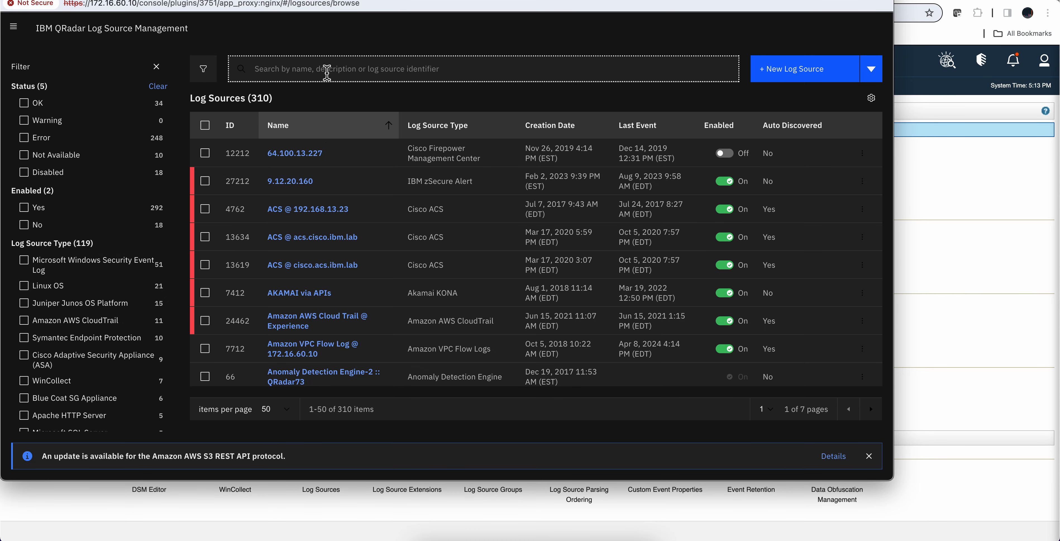
Search the log sources for "offens" and open the summary of the offense detail @ localSIEM log source
{"action": "type", "text": "offens"}
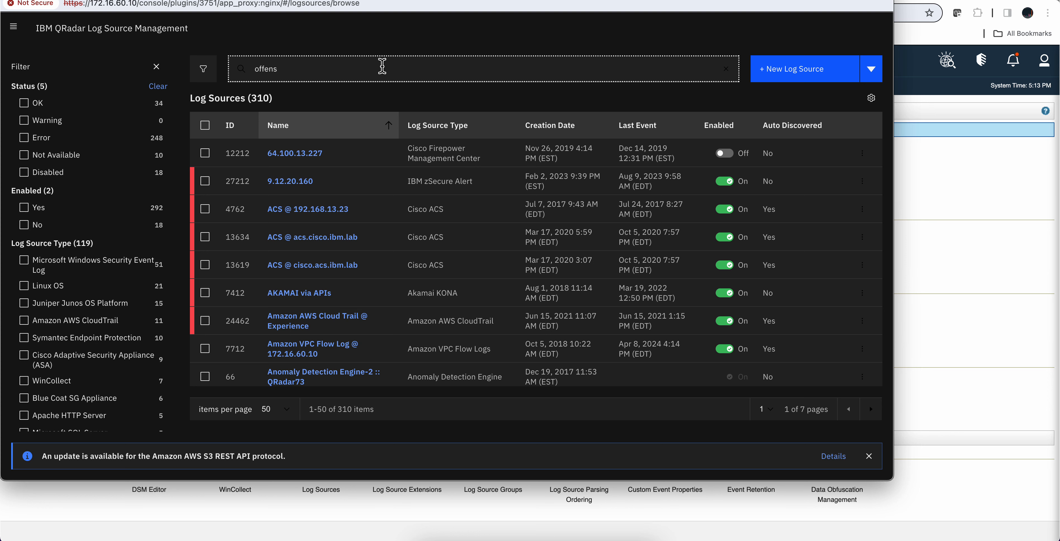
{"action": "key", "text": "Return"}
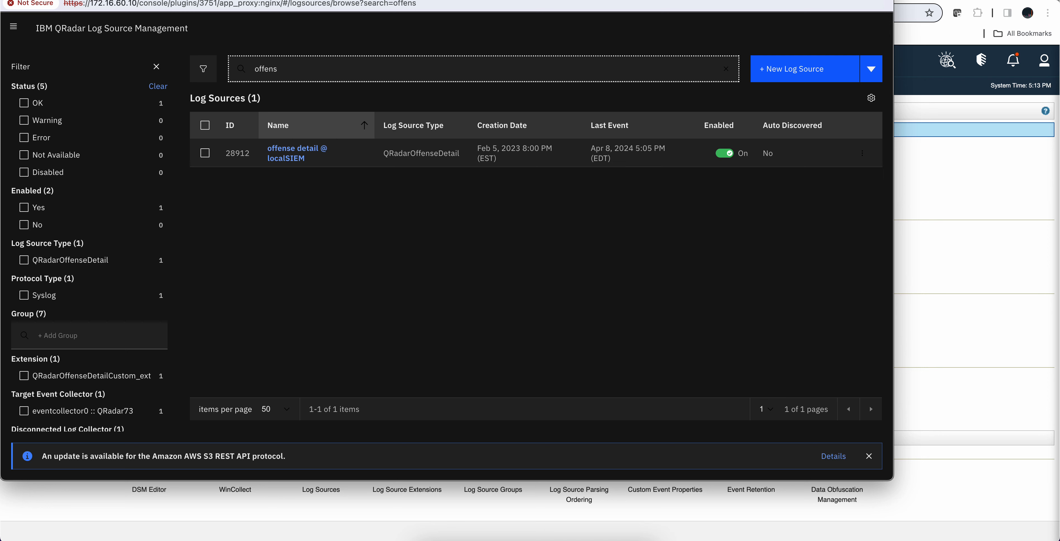
{"action": "left_click", "coordinate": [296, 146]}
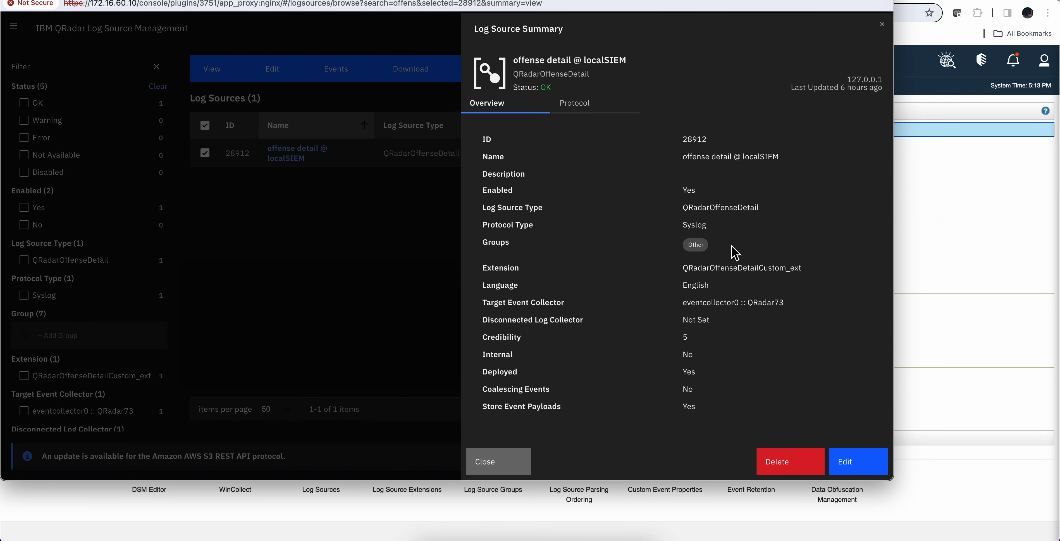
Examine the log source's overview and protocol settings in edit mode, and close its summary without saving
{"action": "left_click", "coordinate": [854, 465]}
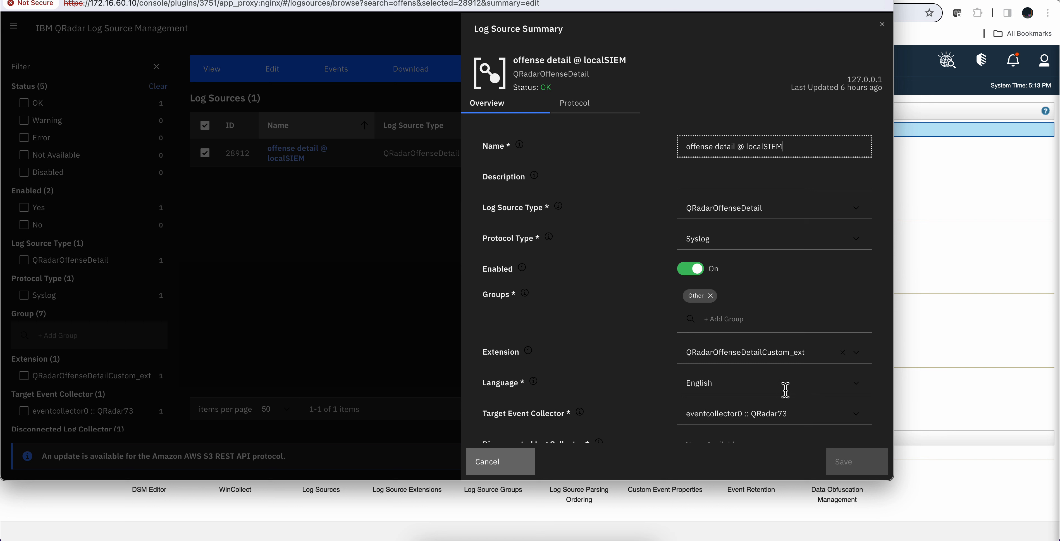
{"action": "left_click", "coordinate": [578, 108]}
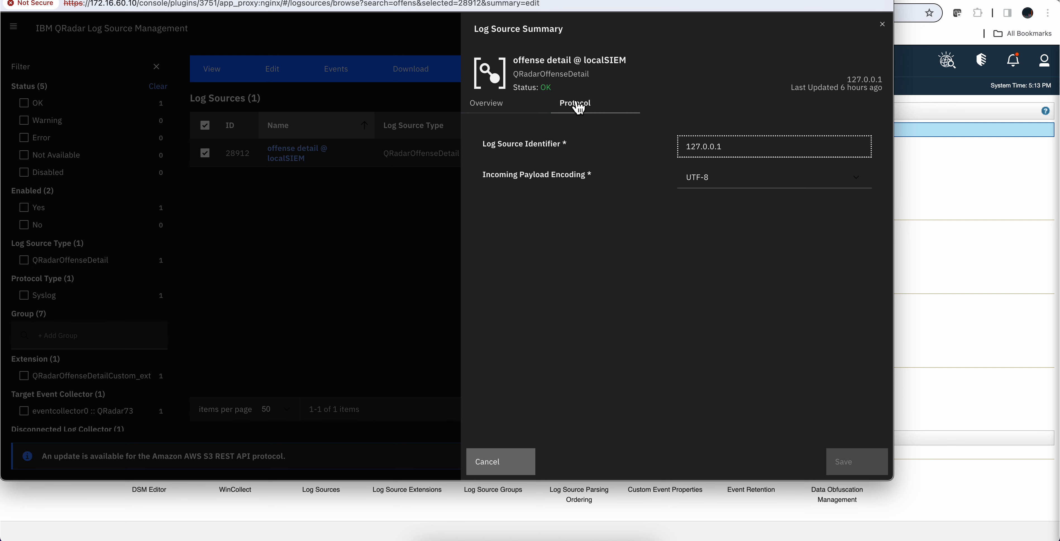
{"action": "left_click", "coordinate": [495, 111]}
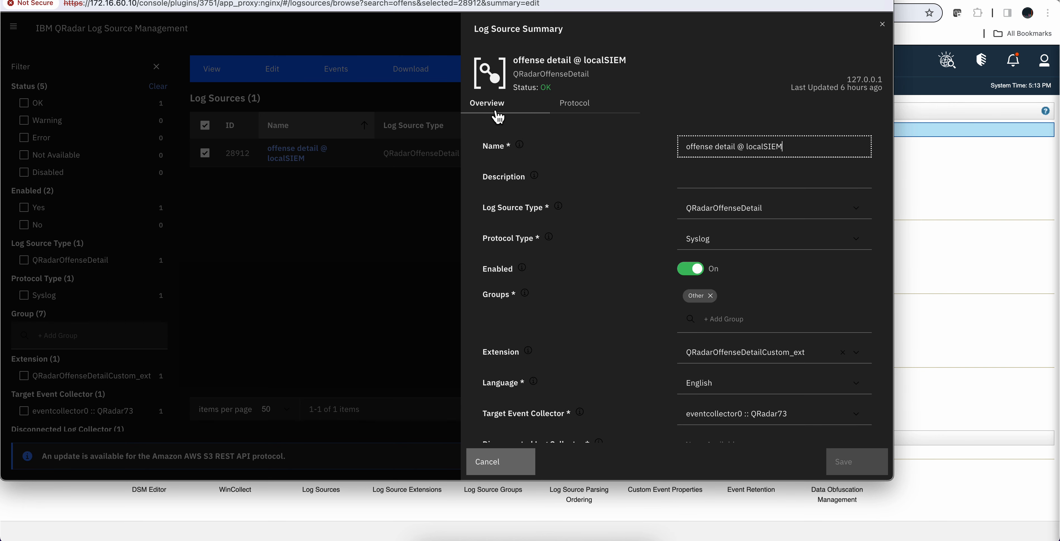
{"action": "scroll", "coordinate": [596, 347], "scroll_direction": "down", "scroll_amount": 4}
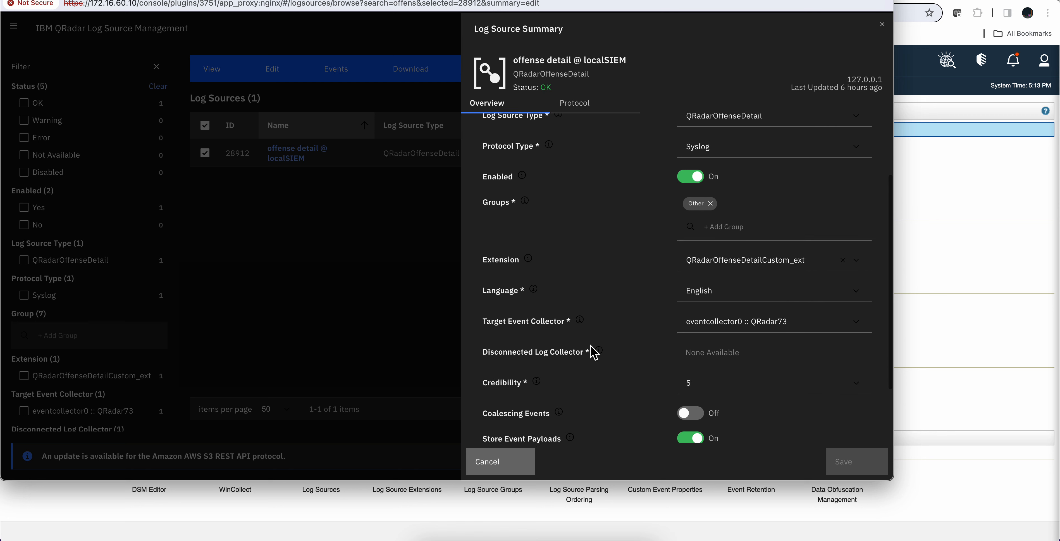
{"action": "scroll", "coordinate": [592, 352], "scroll_direction": "down", "scroll_amount": 1}
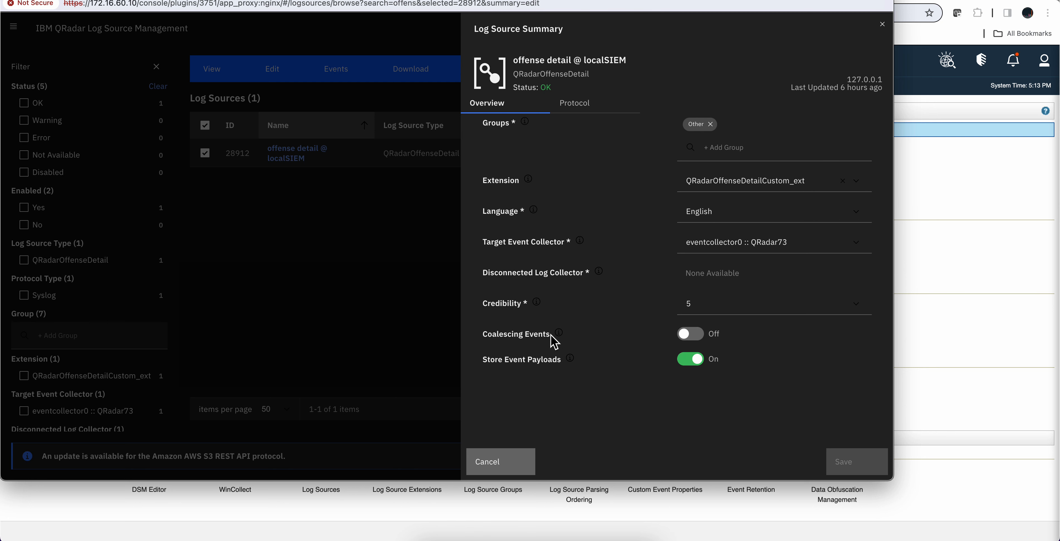
{"action": "scroll", "coordinate": [601, 335], "scroll_direction": "up", "scroll_amount": 1}
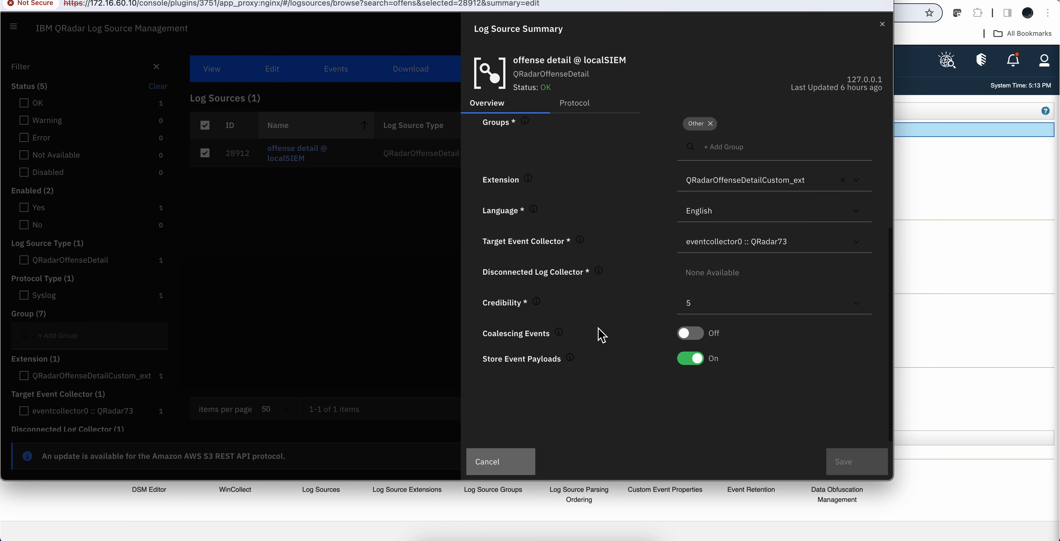
{"action": "scroll", "coordinate": [602, 335], "scroll_direction": "up", "scroll_amount": 3}
{"action": "scroll", "coordinate": [600, 333], "scroll_direction": "up", "scroll_amount": 3}
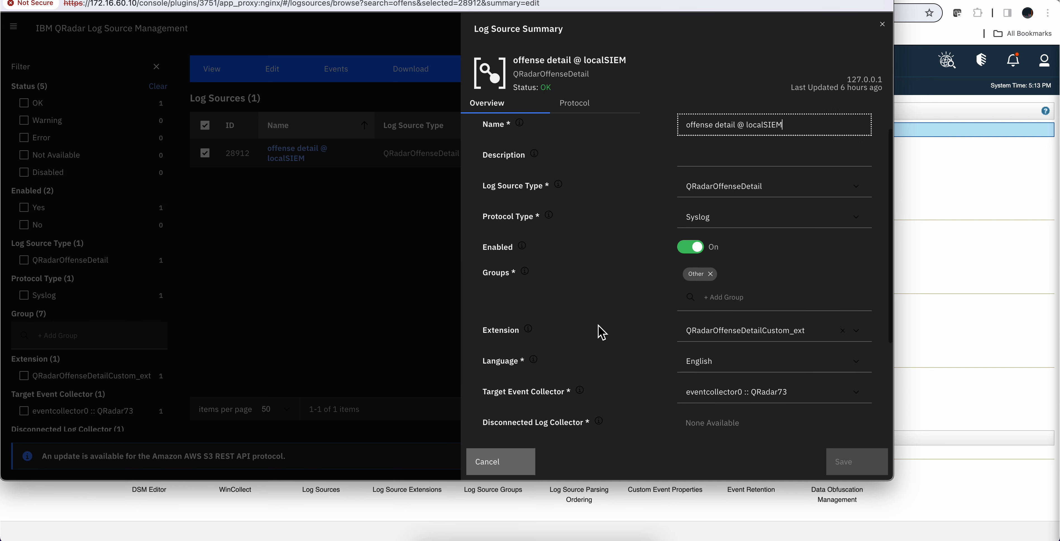
{"action": "left_click", "coordinate": [579, 108]}
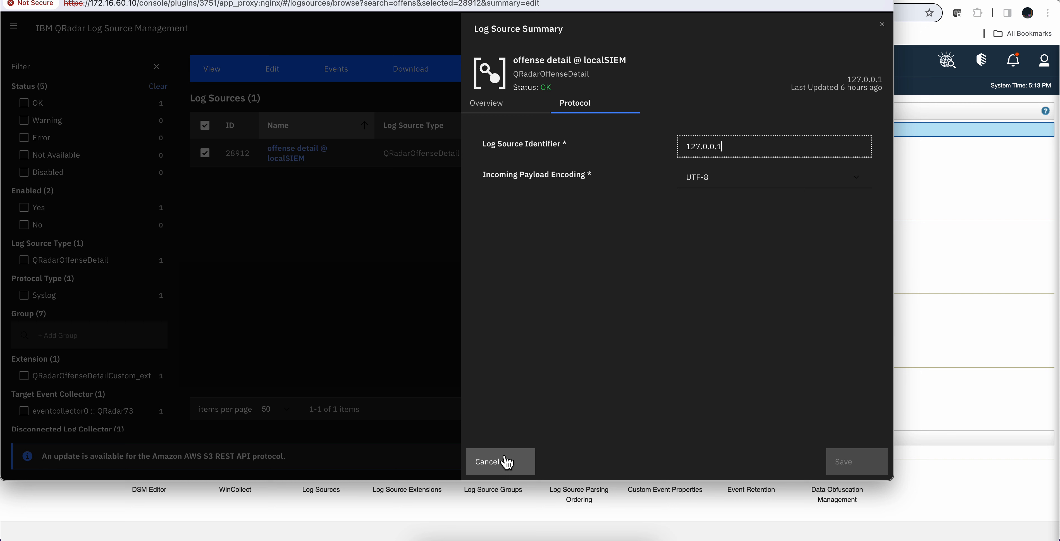
{"action": "left_click", "coordinate": [502, 463]}
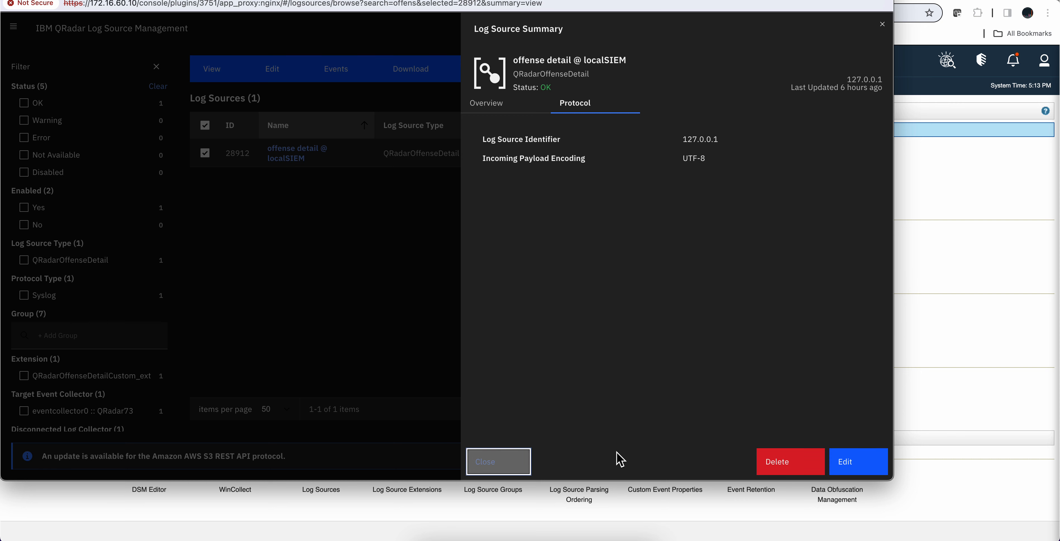
{"action": "left_click", "coordinate": [883, 25]}
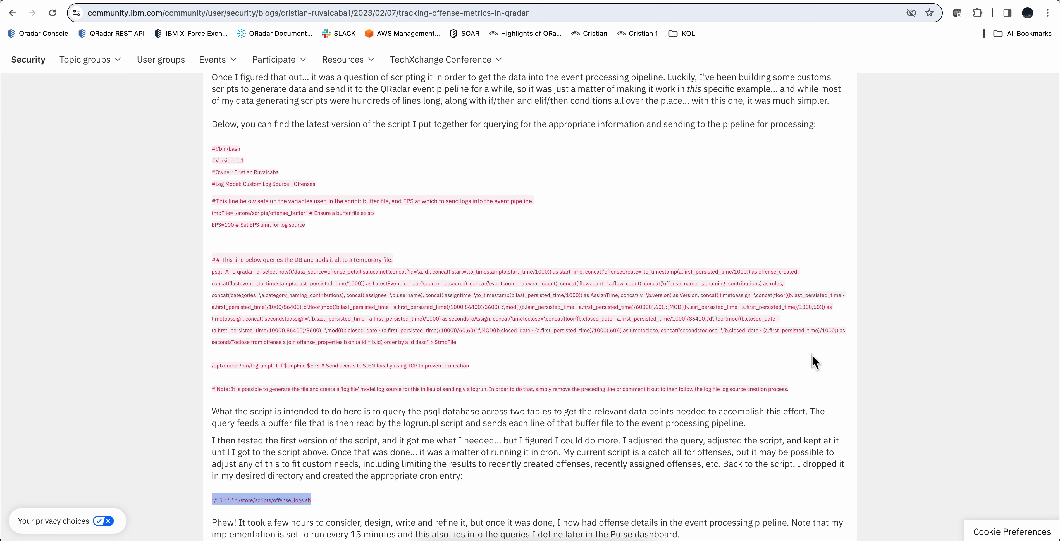
Highlight the entire offense logging script in the blog article, from #!/bin/bash through the closing note, and switch to the terminal
{"action": "left_click_drag", "start_coordinate": [795, 390], "coordinate": [203, 147]}
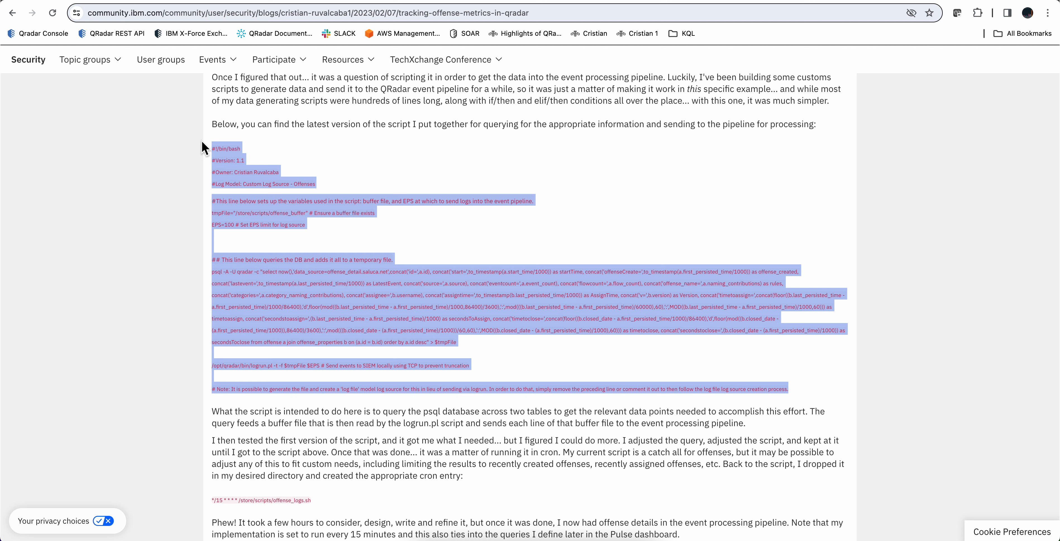
{"action": "left_click", "coordinate": [533, 538]}
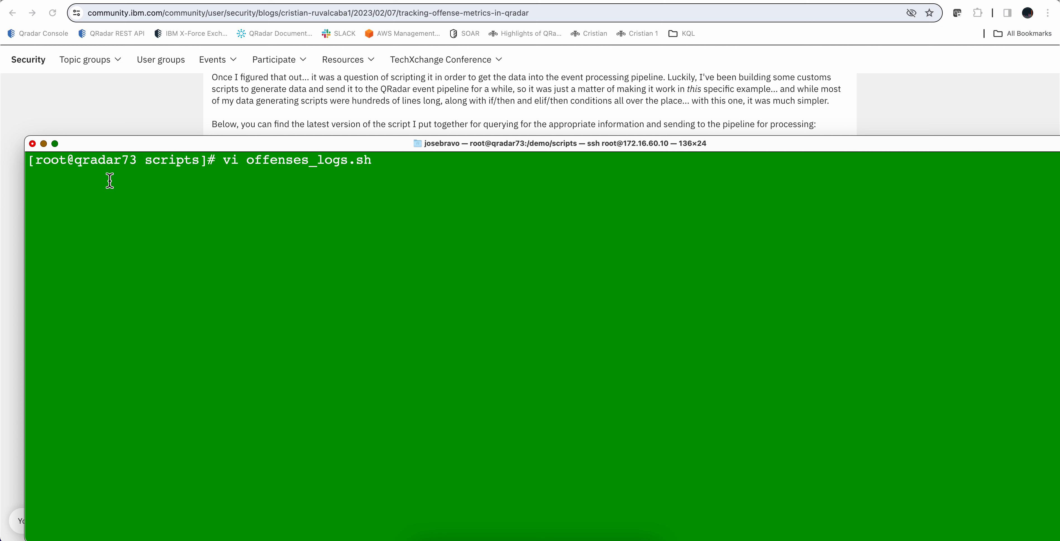
Replace the pending vi command at the shell prompt with mkdir /store/scripts
{"action": "key", "text": "BackSpace"}
{"action": "key", "text": "BackSpace"}
{"action": "key", "text": "BackSpace"}
{"action": "key", "text": "BackSpace"}
{"action": "key", "text": "BackSpace"}
{"action": "key", "text": "BackSpace"}
{"action": "key", "text": "BackSpace"}
{"action": "key", "text": "BackSpace"}
{"action": "key", "text": "BackSpace"}
{"action": "key", "text": "BackSpace"}
{"action": "key", "text": "BackSpace"}
{"action": "key", "text": "BackSpace"}
{"action": "key", "text": "BackSpace"}
{"action": "key", "text": "BackSpace"}
{"action": "key", "text": "BackSpace"}
{"action": "key", "text": "BackSpace"}
{"action": "key", "text": "BackSpace"}
{"action": "key", "text": "BackSpace"}
{"action": "key", "text": "BackSpace"}
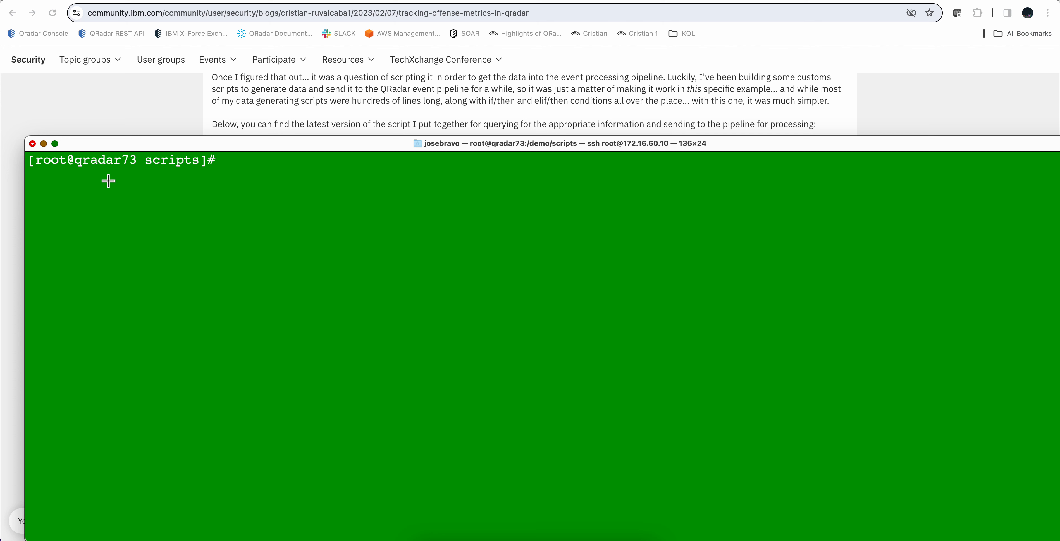
{"action": "type", "text": "mkdir /store/scripts"}
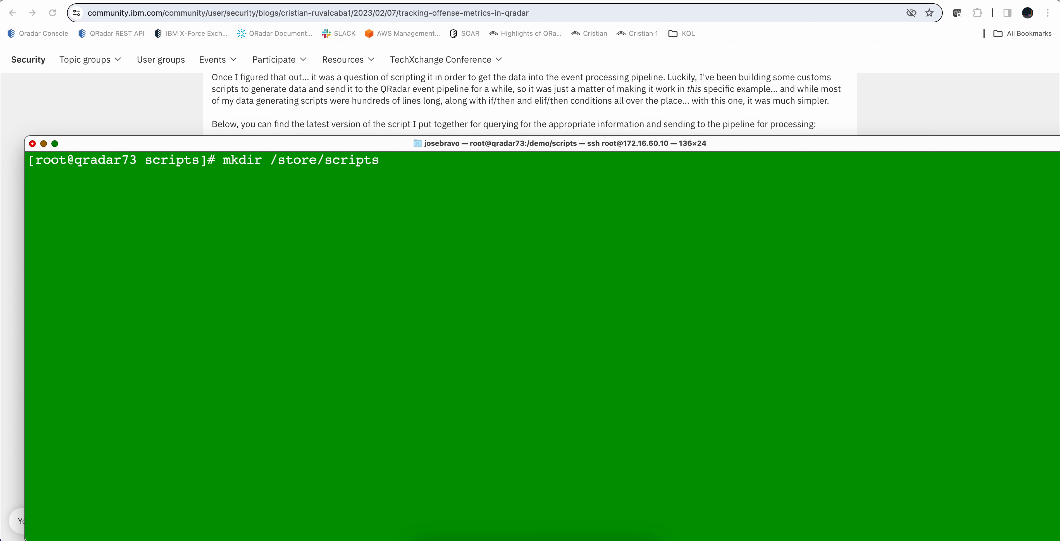
Open the crontab with crontab -e and look through its scheduled entries
{"action": "key", "text": "Down"}
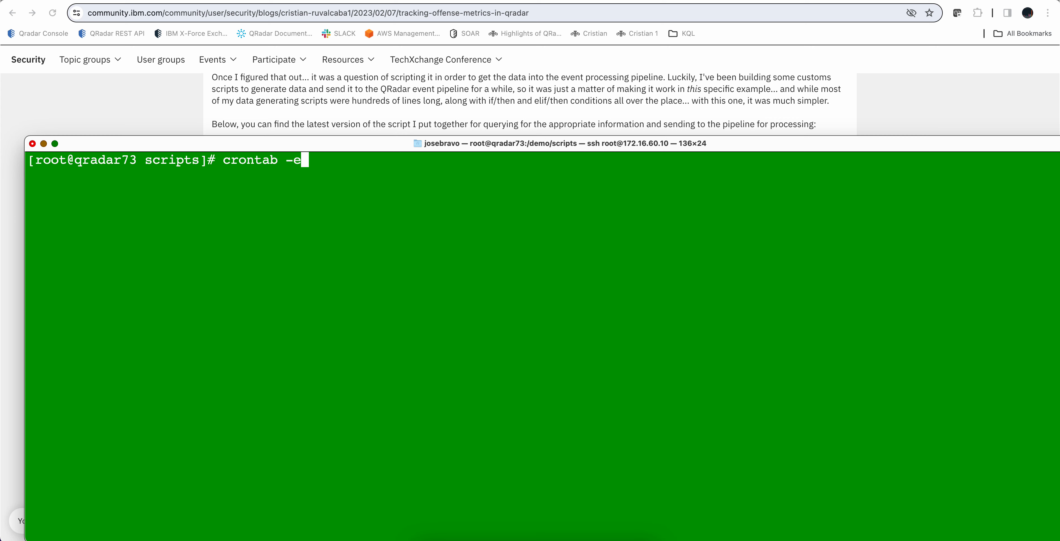
{"action": "key", "text": "Return"}
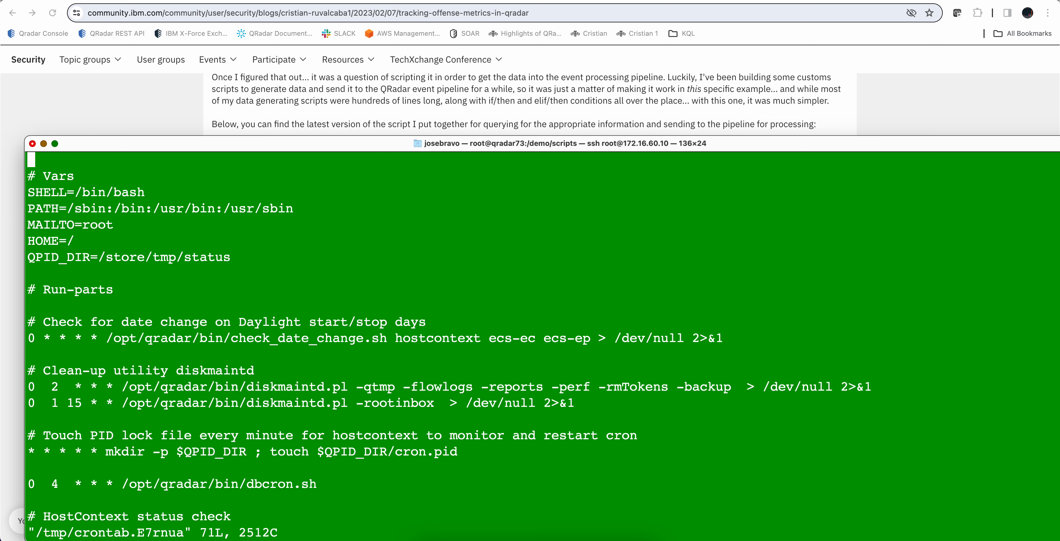
{"action": "key", "text": "Down"}
{"action": "key", "text": "Down"}
{"action": "key", "text": "Down"}
{"action": "key", "text": "Down"}
{"action": "key", "text": "Down"}
{"action": "key", "text": "Down"}
{"action": "key", "text": "Down"}
{"action": "key", "text": "Down"}
{"action": "key", "text": "Down"}
{"action": "key", "text": "Down"}
{"action": "key", "text": "Down"}
{"action": "key", "text": "Down"}
{"action": "key", "text": "Down"}
{"action": "key", "text": "Down"}
{"action": "key", "text": "Down"}
{"action": "key", "text": "Down"}
{"action": "key", "text": "Down"}
{"action": "key", "text": "Down"}
{"action": "key", "text": "Down"}
{"action": "key", "text": "Down"}
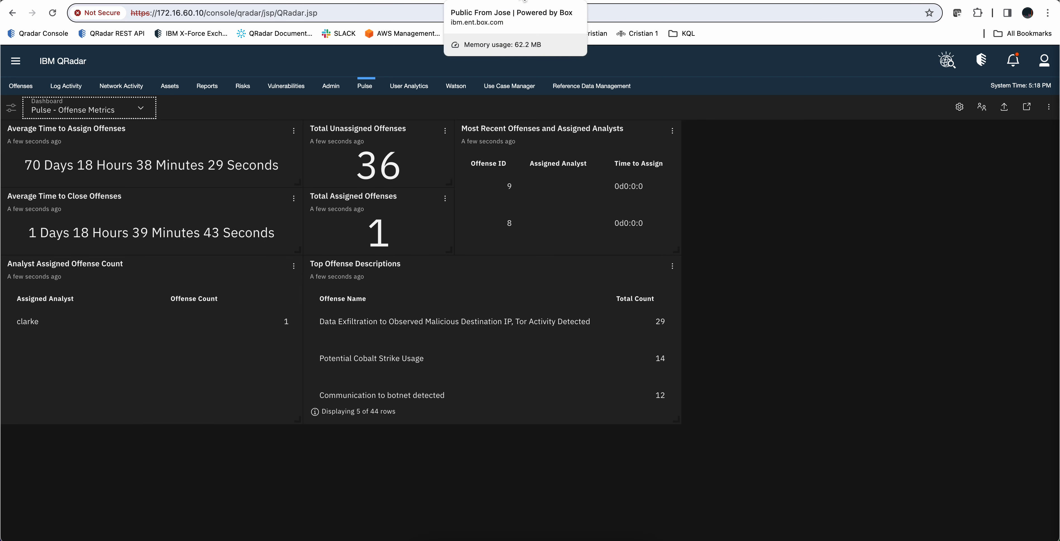
Look over the files in the shared Box folder and return to the QRadar Pulse dashboard
{"action": "left_click", "coordinate": [525, 1]}
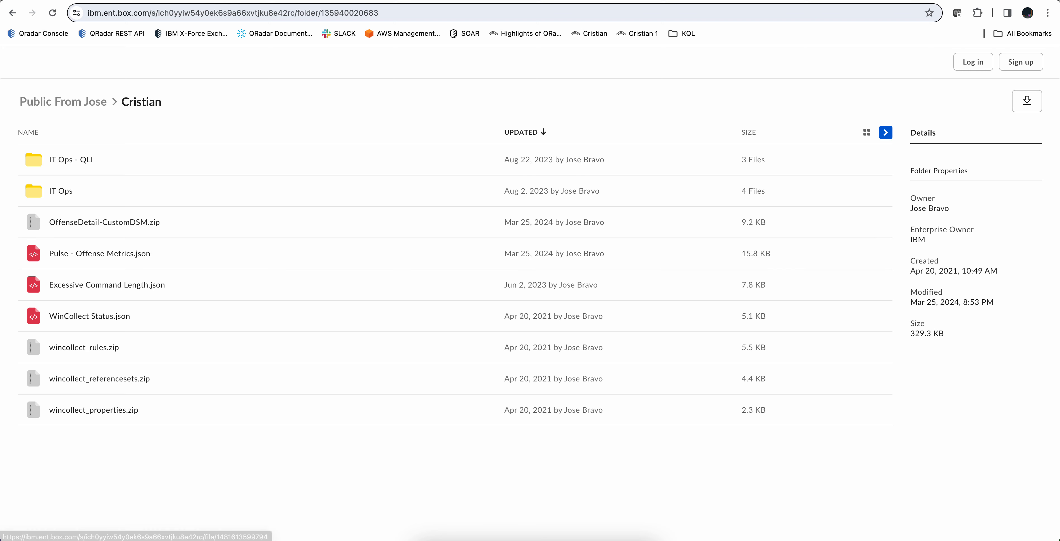
{"action": "left_click", "coordinate": [141, 0]}
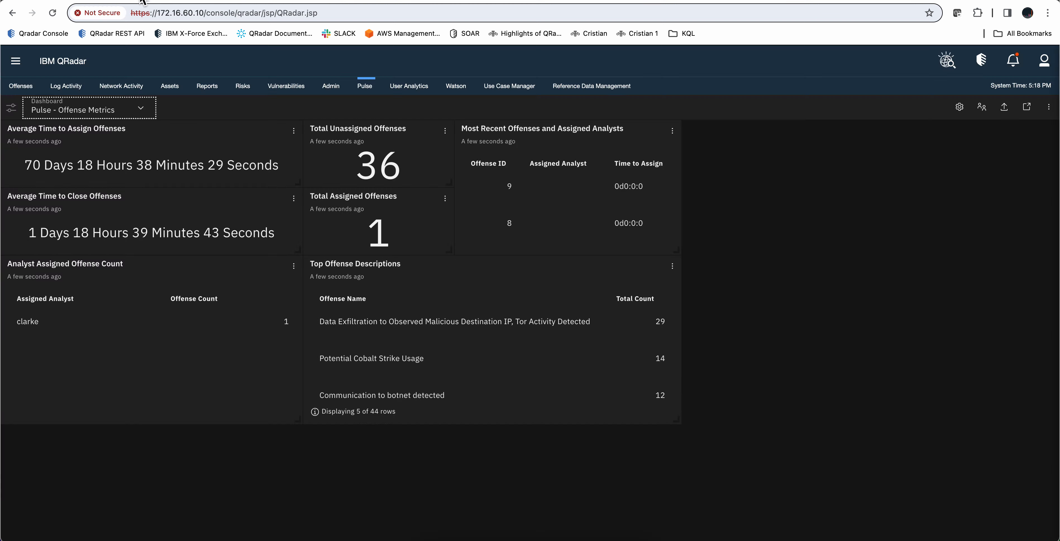
Open the Import dashboard dialog for creating a new Pulse dashboard, and close it without adding a file
{"action": "left_click", "coordinate": [141, 110]}
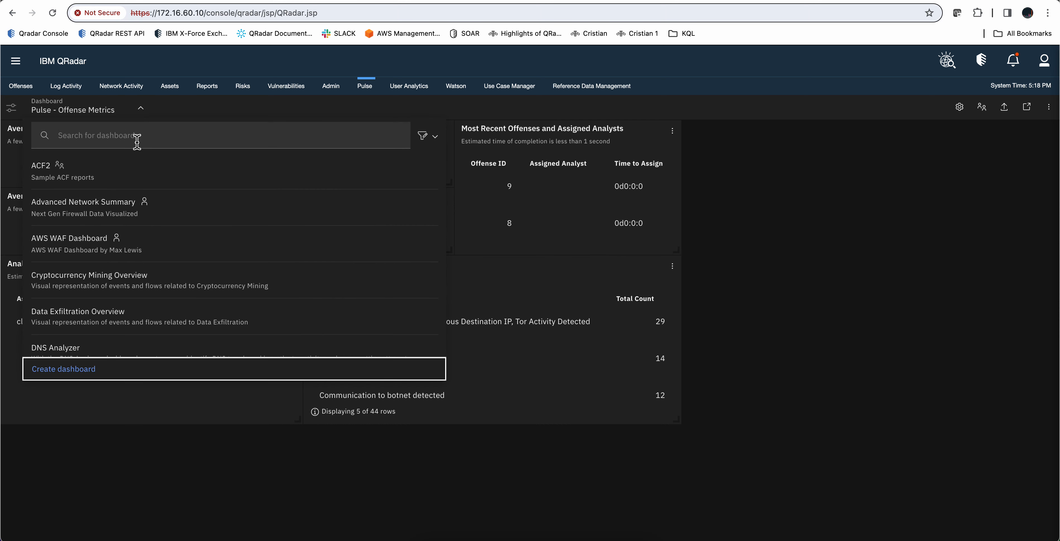
{"action": "left_click", "coordinate": [87, 370]}
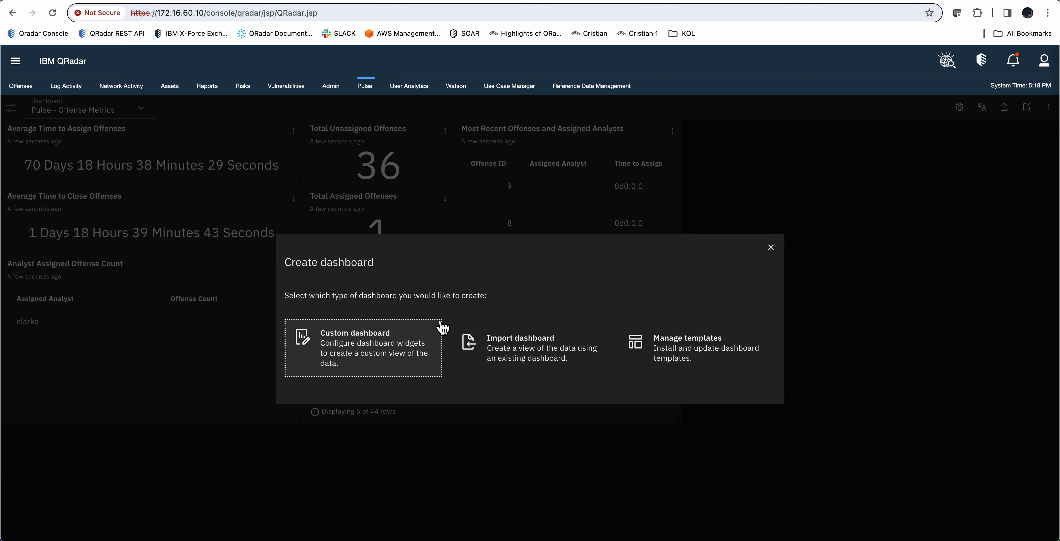
{"action": "left_click", "coordinate": [542, 353]}
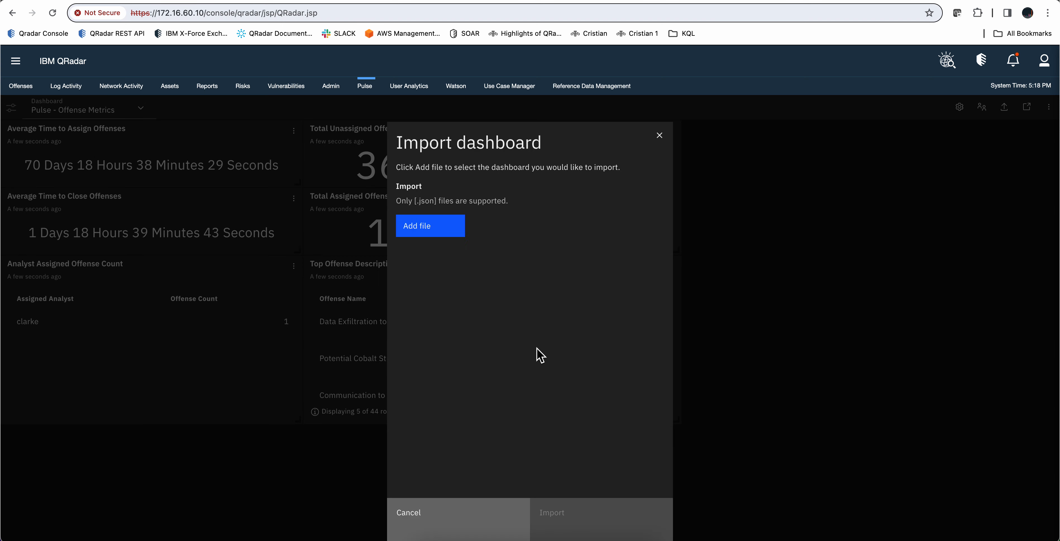
{"action": "left_click", "coordinate": [660, 136]}
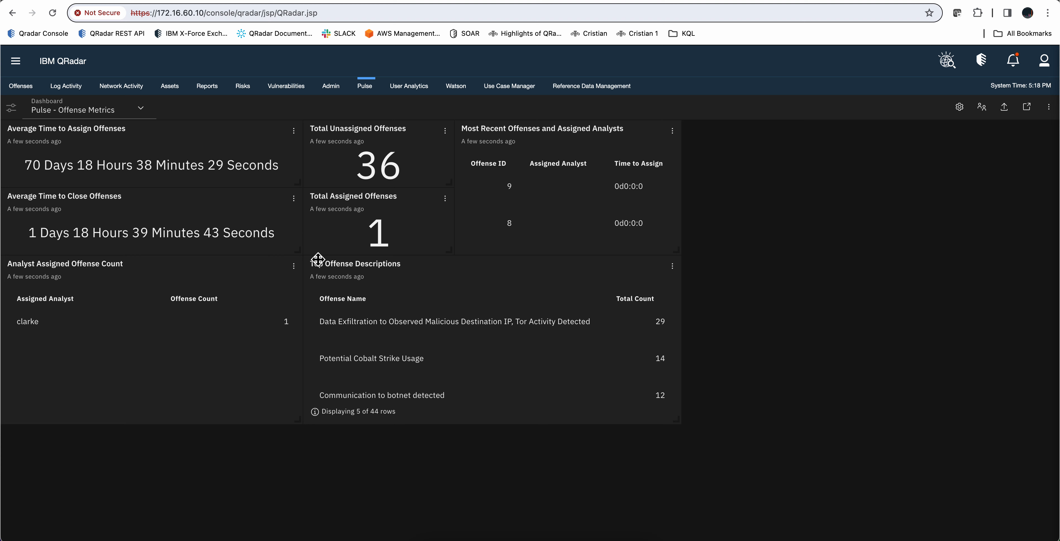